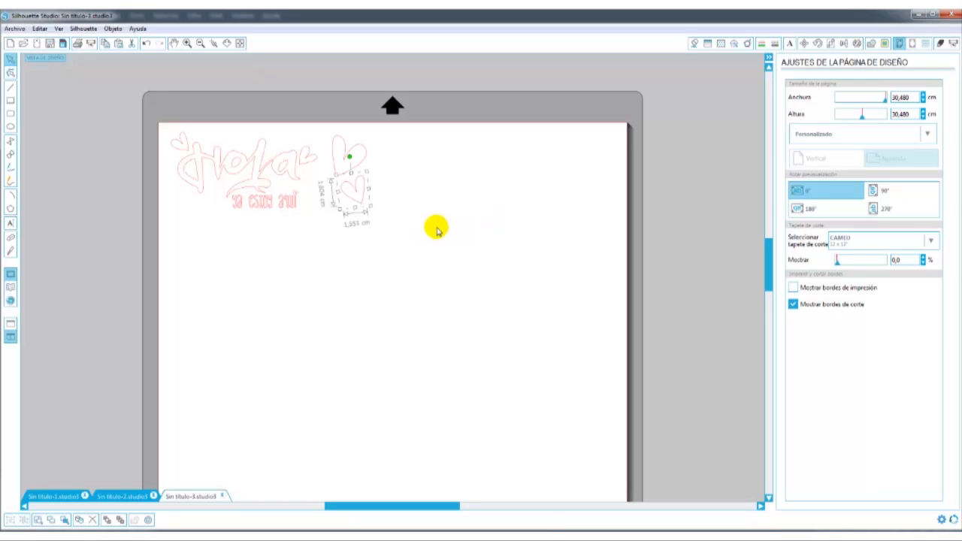
Deselect the small heart and set the page's cutting mat to Ninguna.
left_click(431, 177)
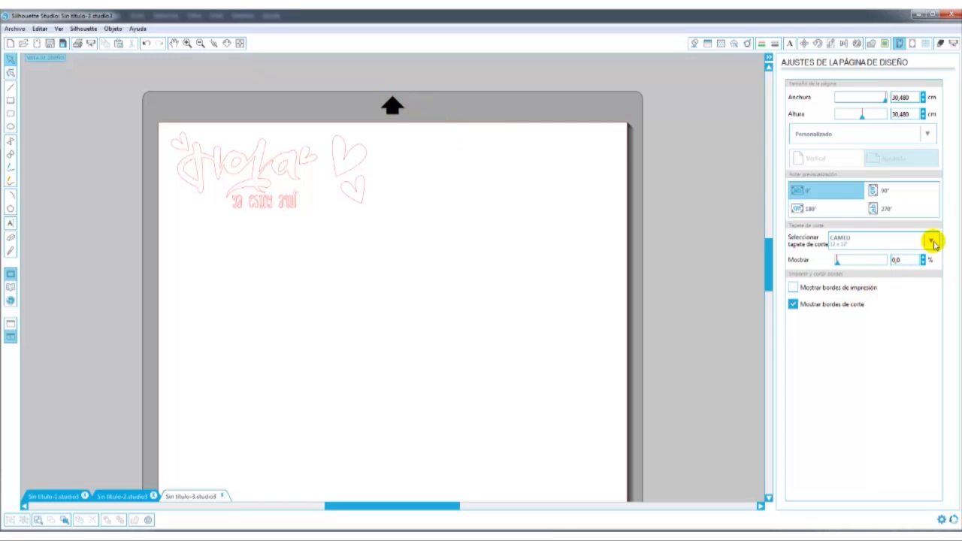
left_click(929, 240)
left_click(844, 261)
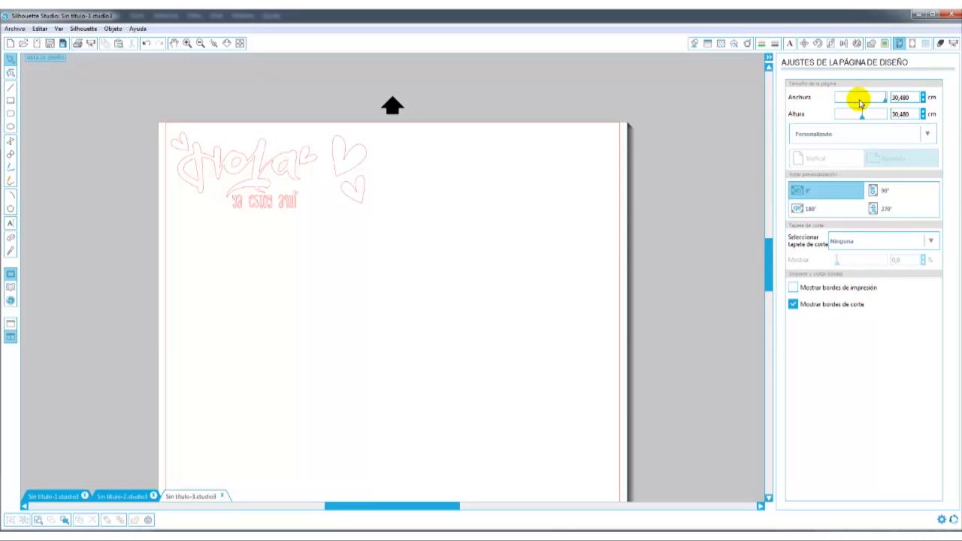
Examine the page's cutting area and toggle the display of the cut borders off and back on.
left_click(909, 117)
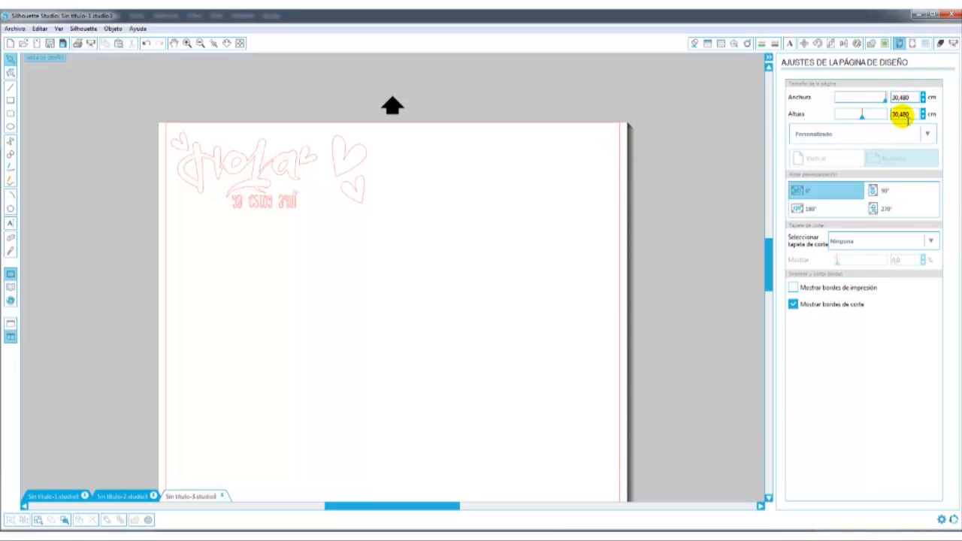
scroll(208, 128, "down", 1)
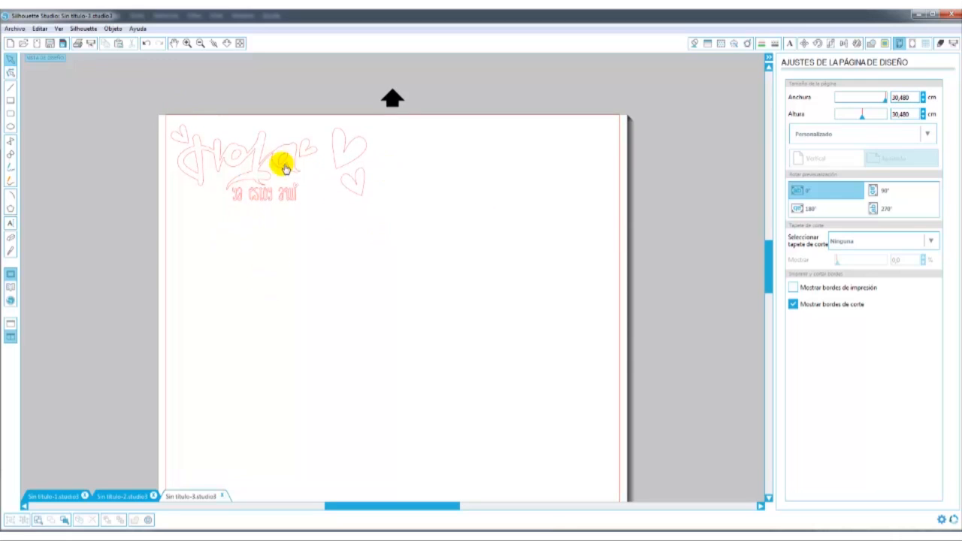
scroll(311, 339, "down", 10)
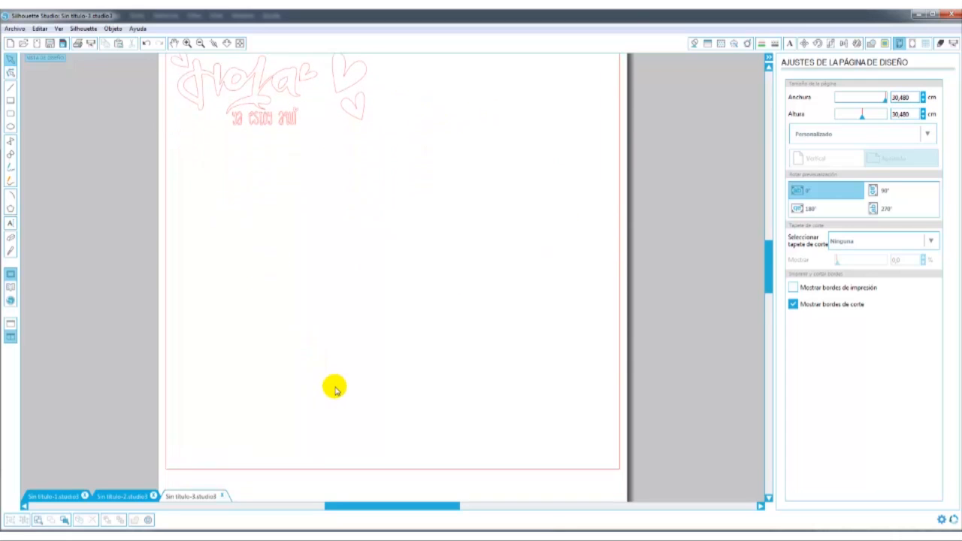
scroll(340, 438, "up", 10)
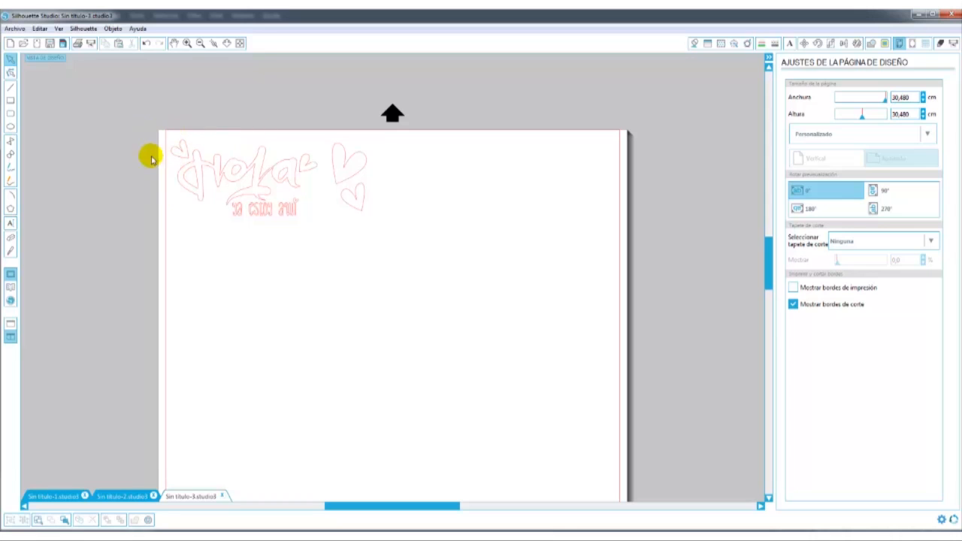
left_click(793, 306)
left_click(794, 305)
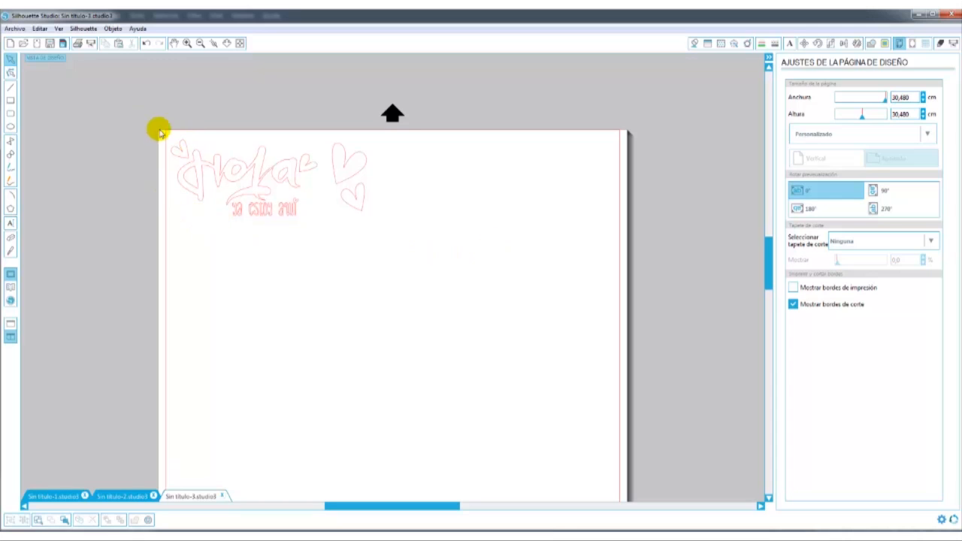
Select the "Hola ya estoy aquí" design and ungroup it down to the separate letters of the text line.
left_click_drag(160, 135, 325, 236)
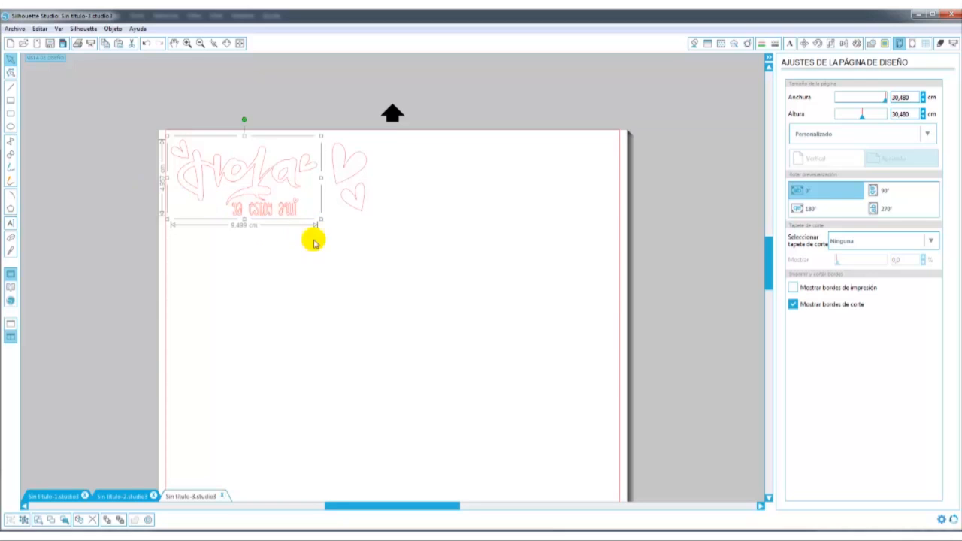
left_click(342, 259)
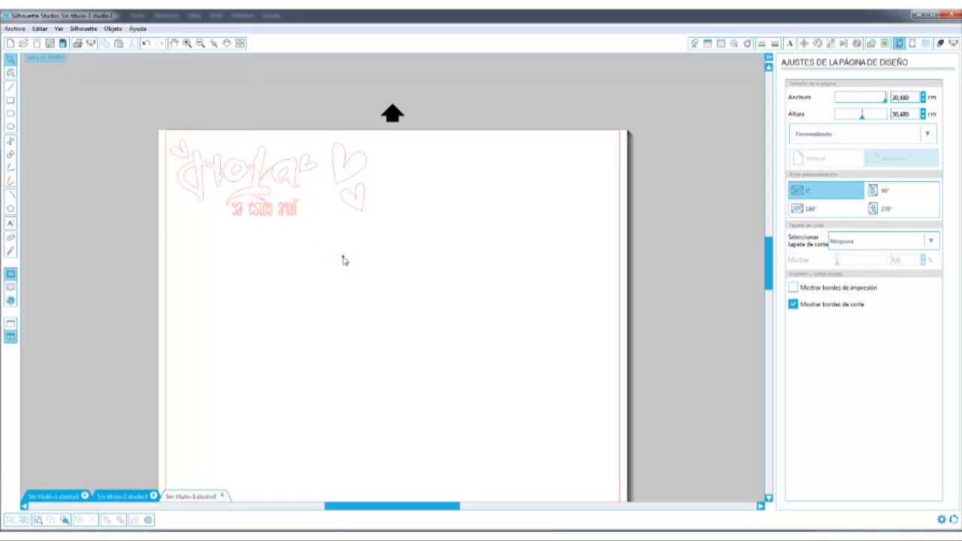
left_click(200, 190)
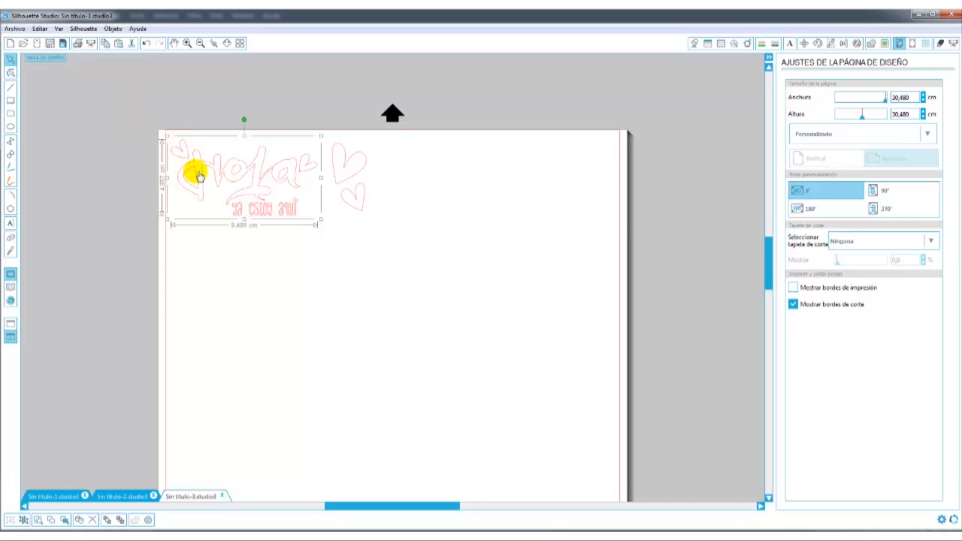
right_click(197, 173)
left_click(228, 329)
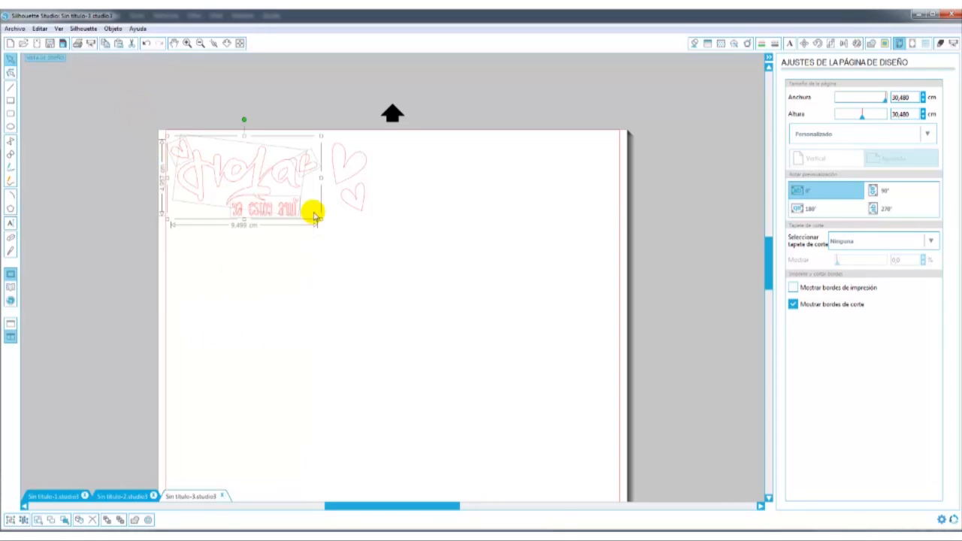
right_click(269, 197)
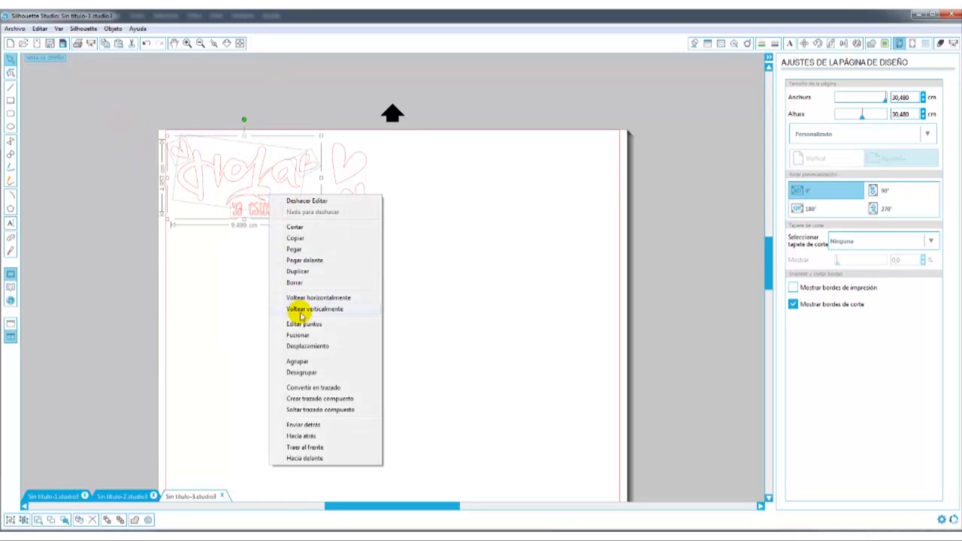
left_click(294, 372)
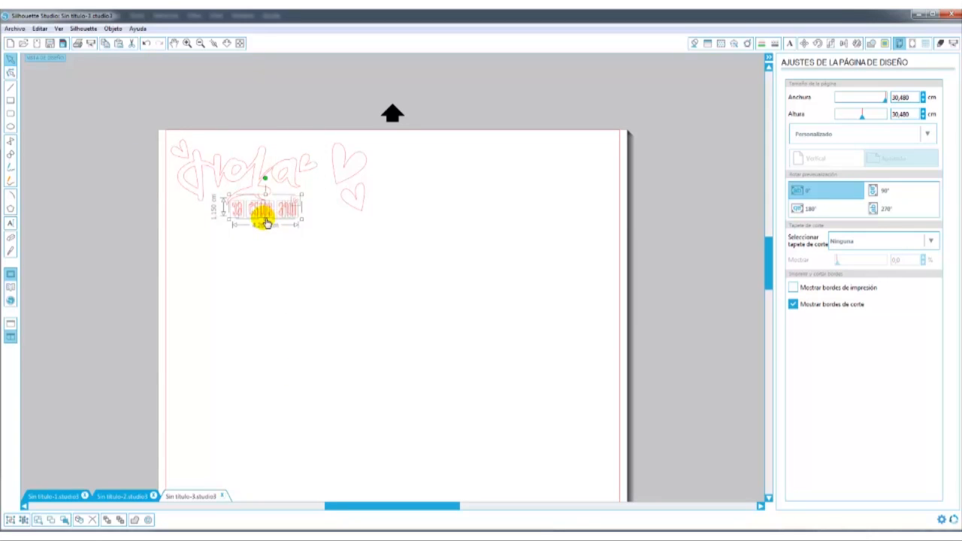
Undo the last ungrouping and group the Hola lettering with its text line as one object.
key("ctrl+z")
right_click(264, 203)
left_click(298, 382)
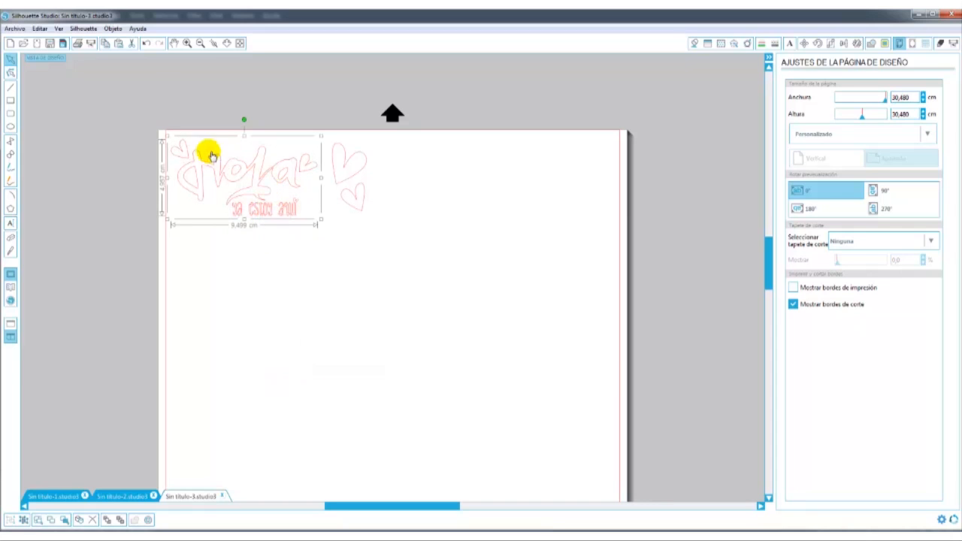
Flip the grouped "Hola ya estoy aquí" design horizontally.
left_click(112, 28)
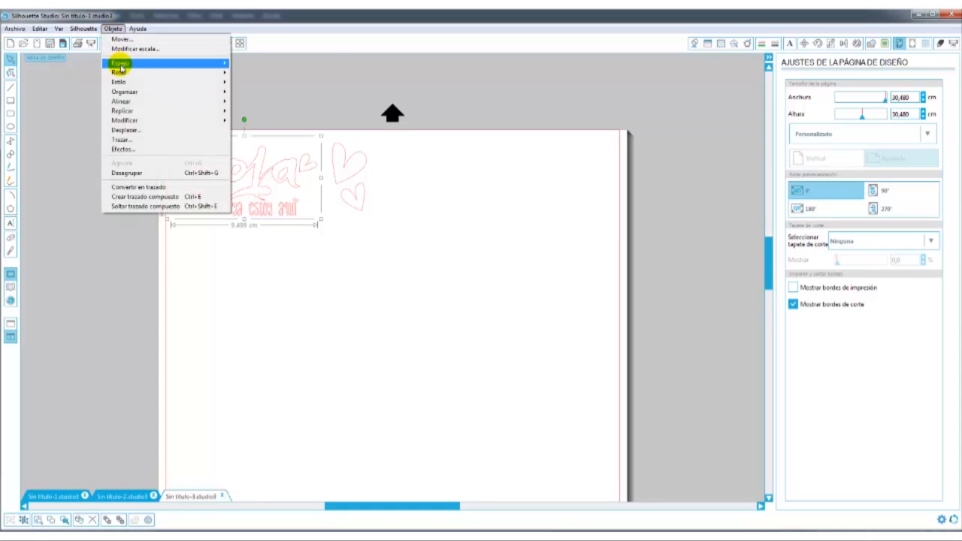
mouse_move(121, 67)
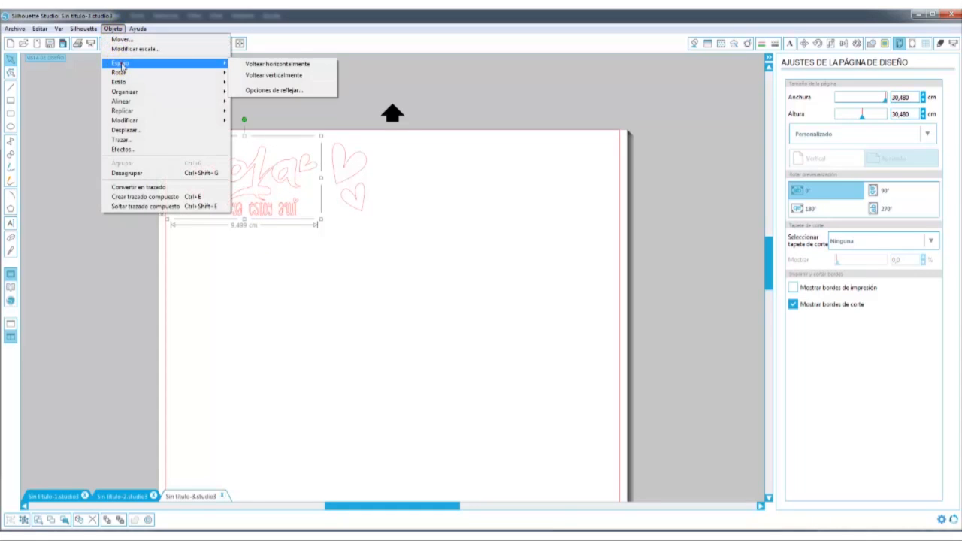
left_click(273, 64)
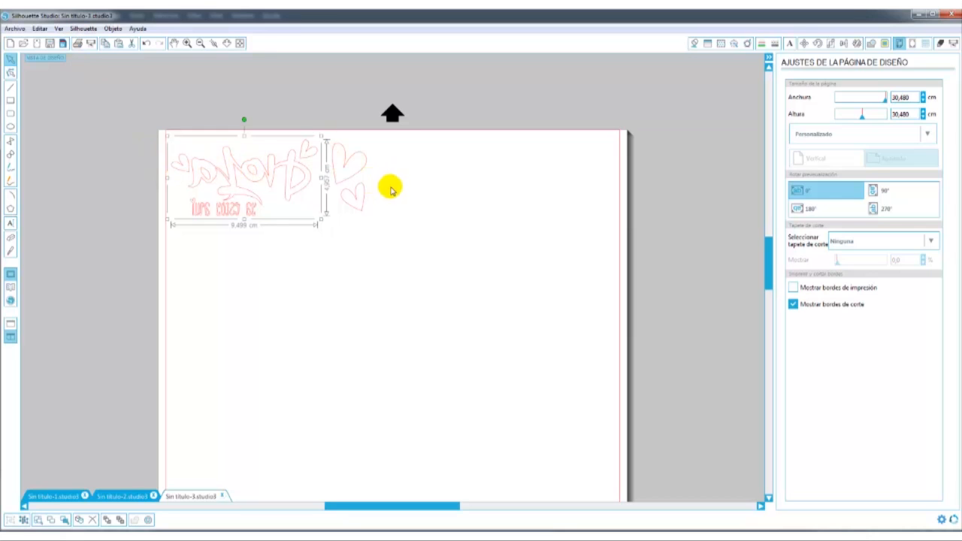
Select the two separate hearts beside the lettering and flip them horizontally.
left_click(357, 173)
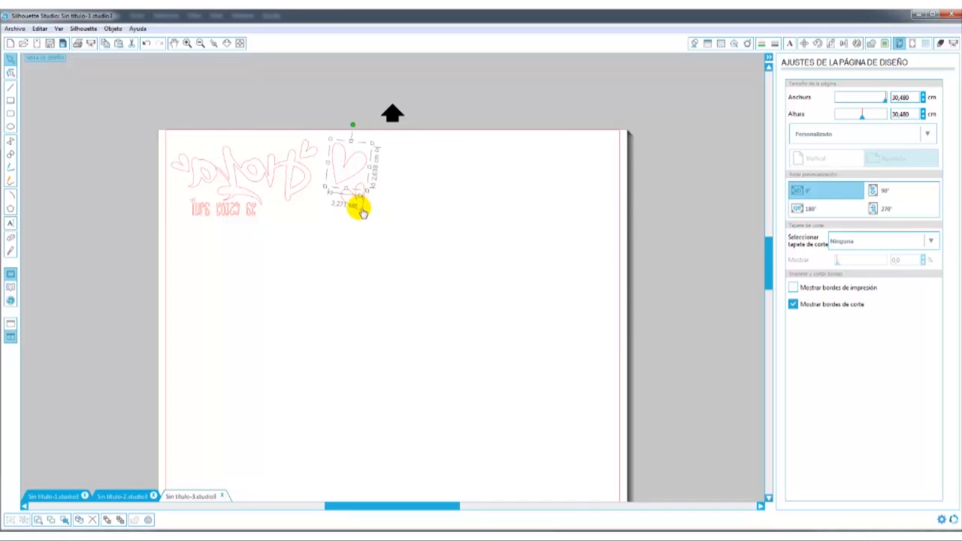
left_click_drag(393, 125, 323, 237)
left_click(113, 28)
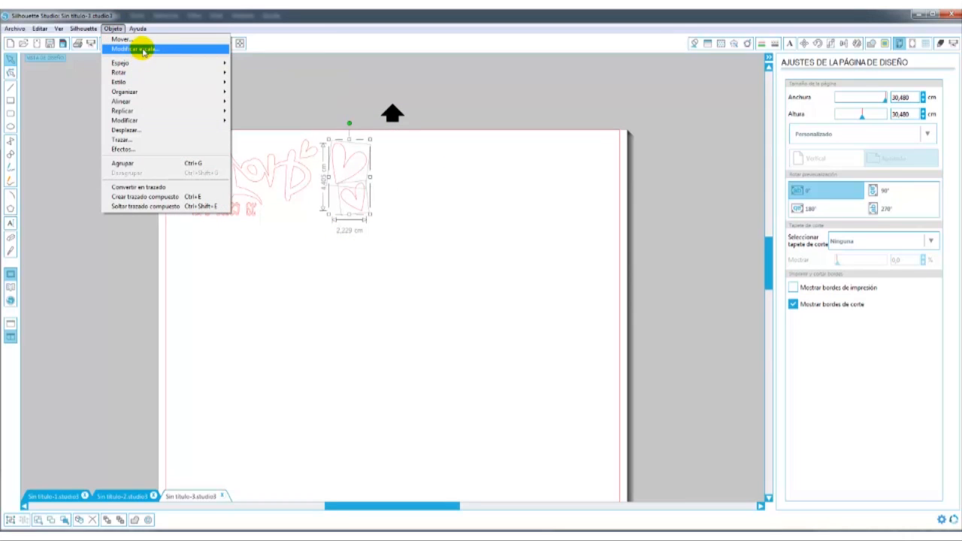
mouse_move(143, 63)
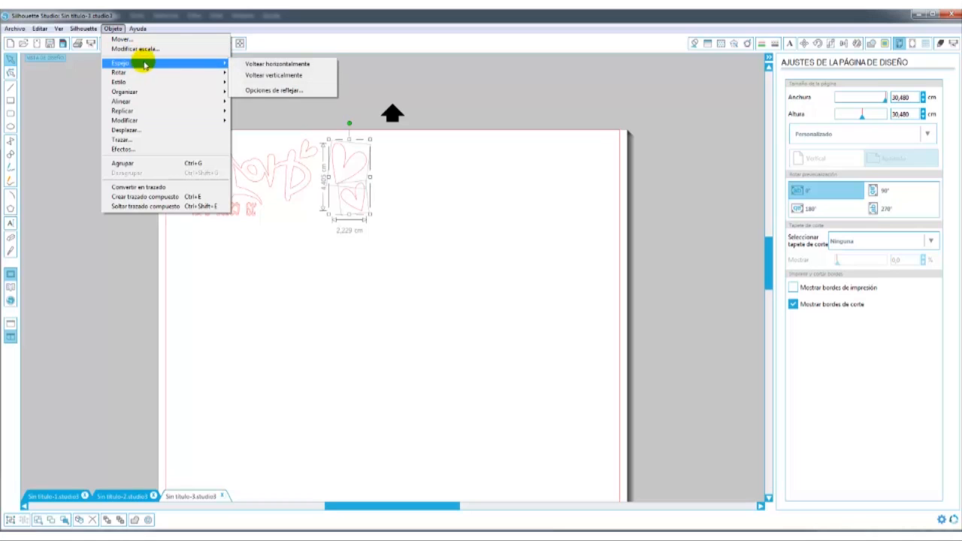
left_click(284, 65)
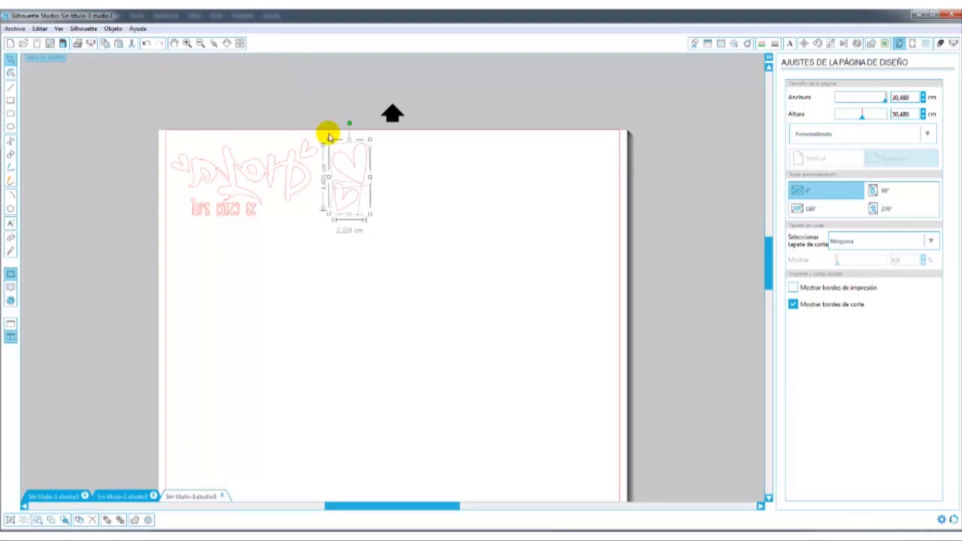
left_click(422, 202)
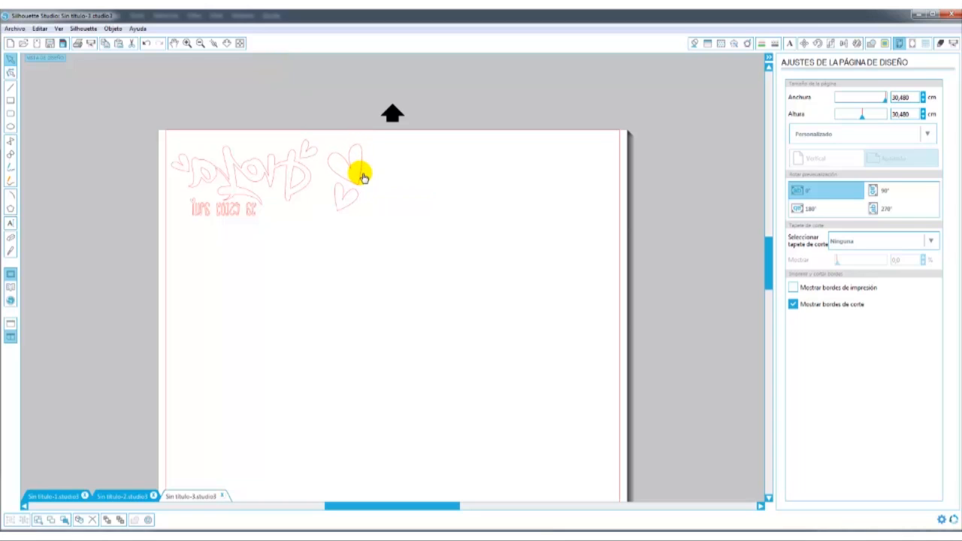
left_click(366, 178)
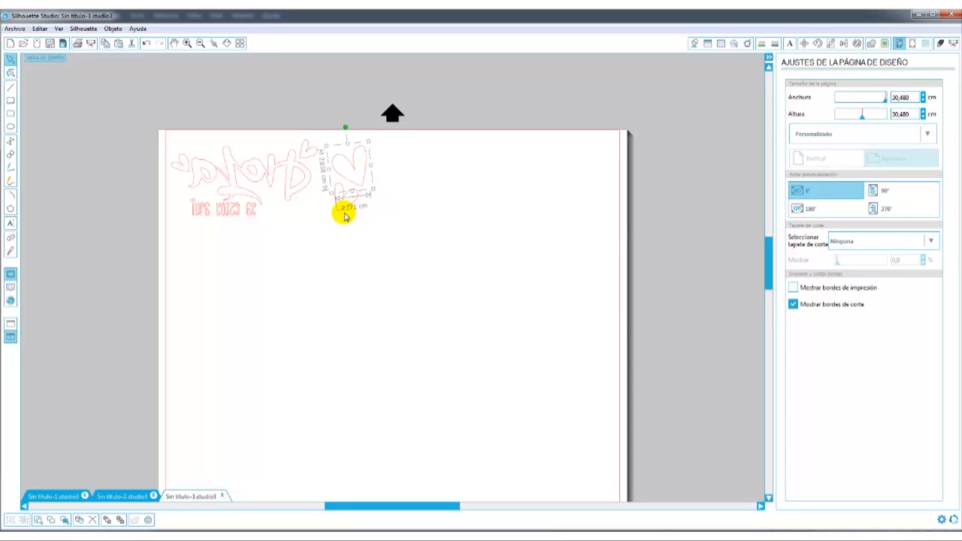
double_click(345, 213)
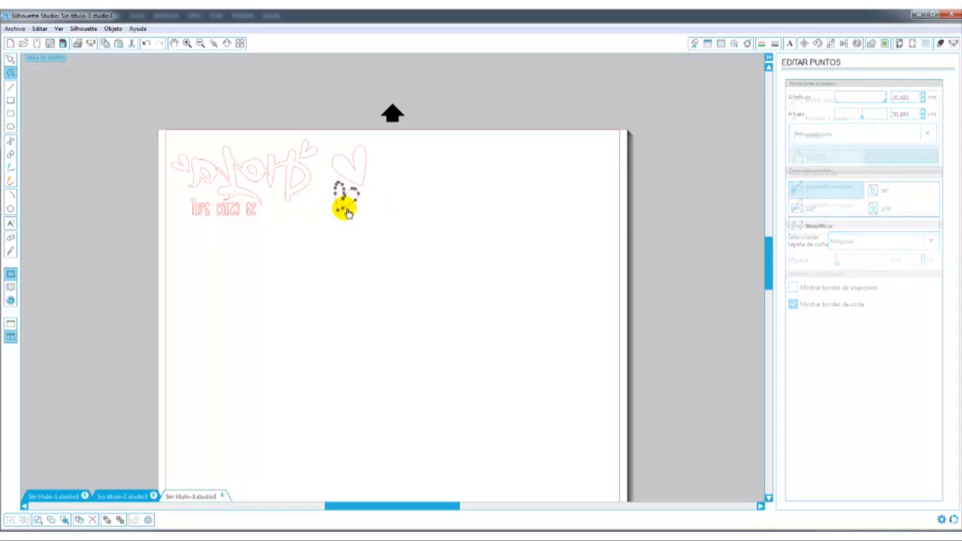
left_click(347, 107)
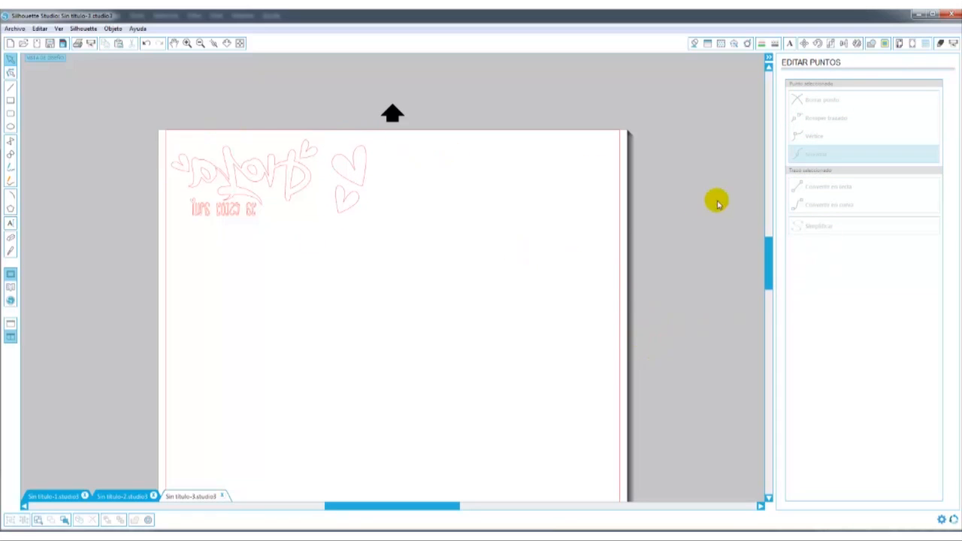
Open the cut settings, try No cortar on the large heart and return its cut style to cortar.
left_click(940, 44)
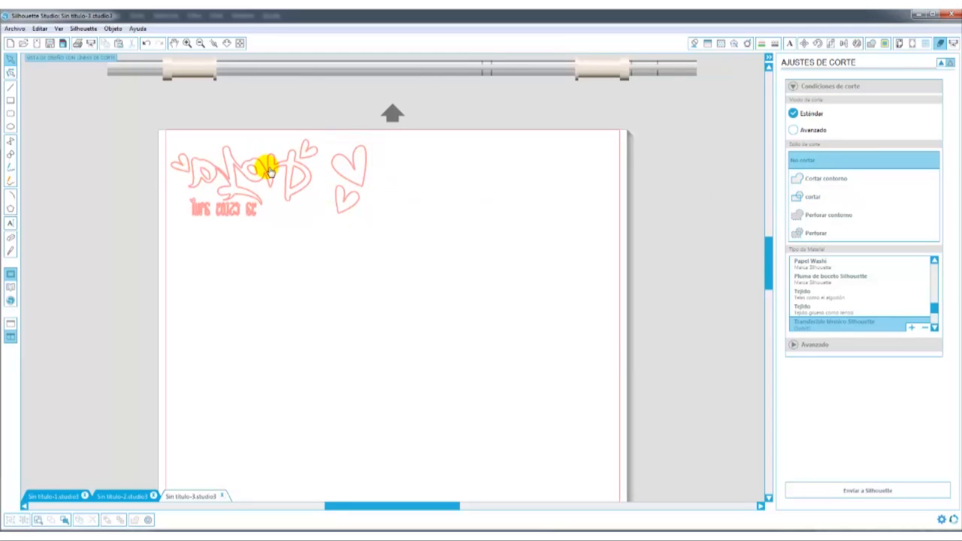
left_click(338, 174)
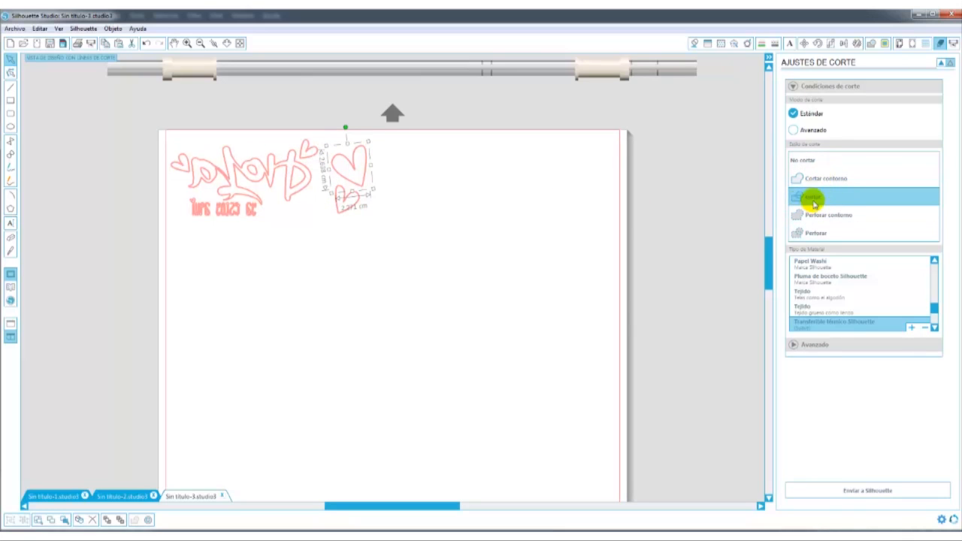
left_click(801, 161)
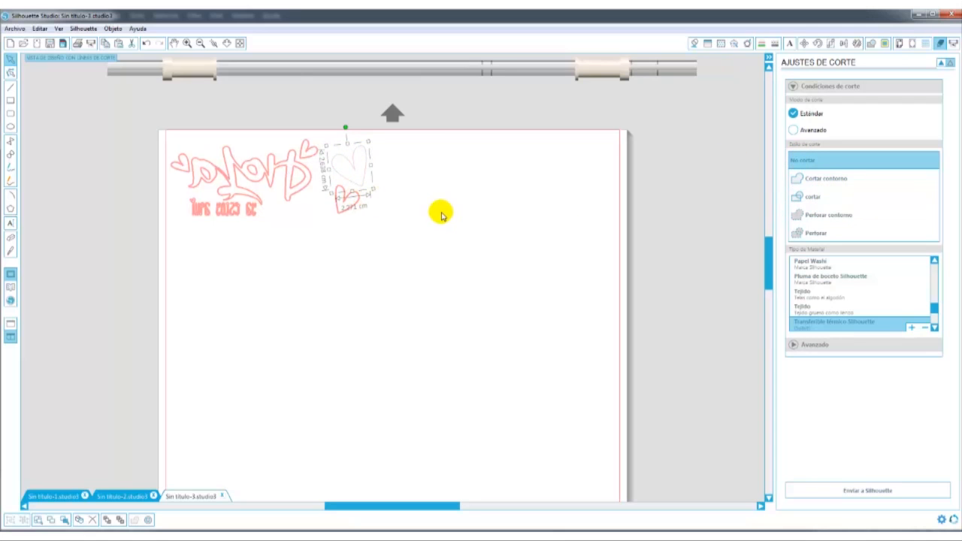
left_click(809, 197)
Select all the designs and show the advanced cut options for the Transferible térmico Silhouette (Suave) material.
left_click_drag(395, 113, 105, 251)
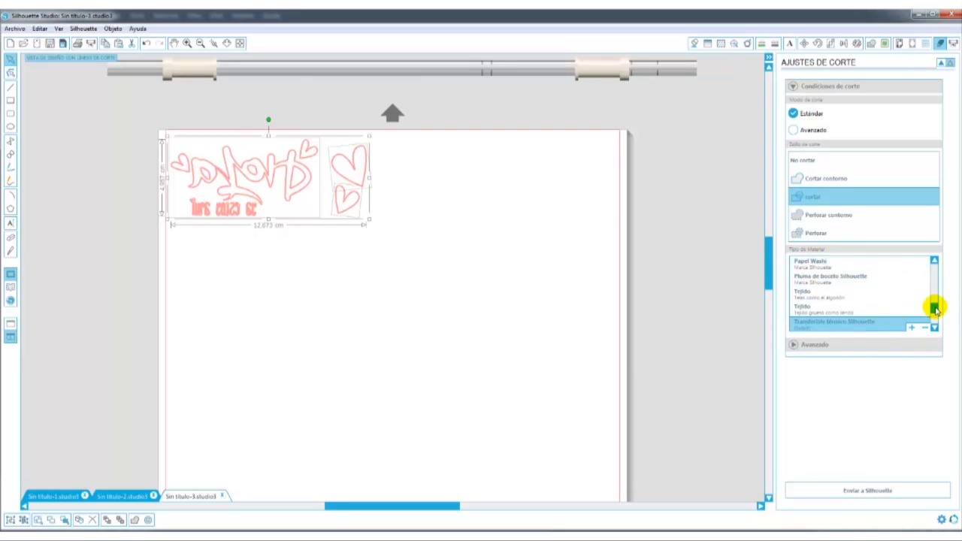
left_click_drag(935, 311, 936, 314)
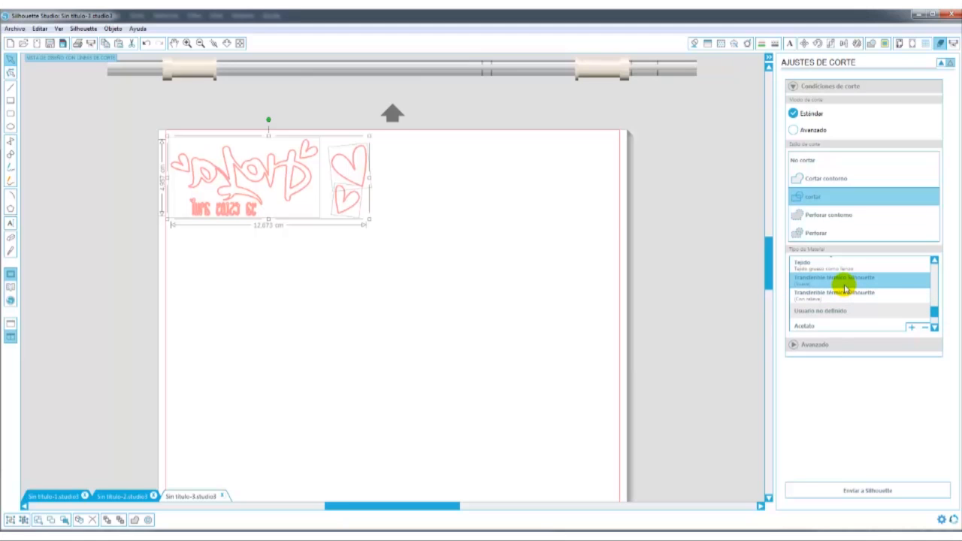
left_click(894, 287)
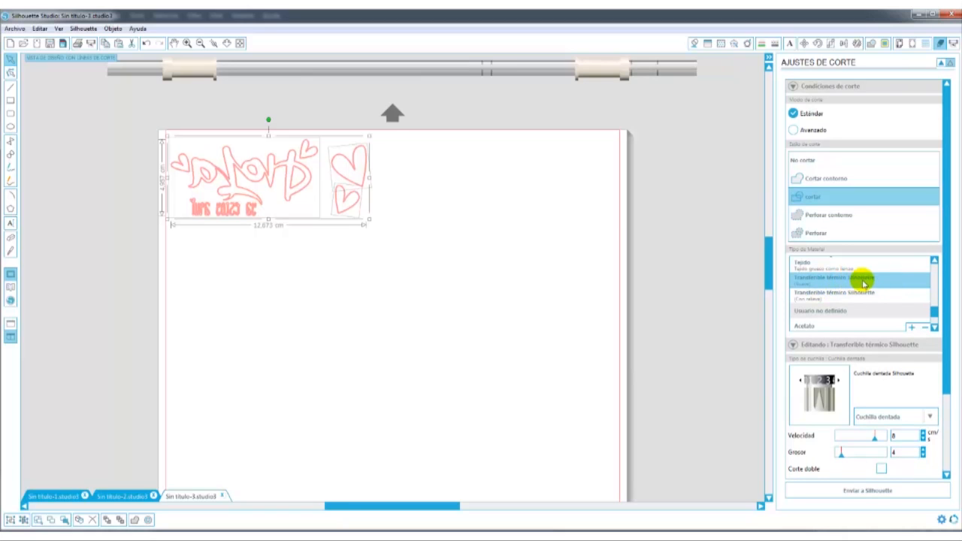
Compare the cut settings of the Con relieve and Suave variants of Transferible térmico Silhouette.
left_click(809, 300)
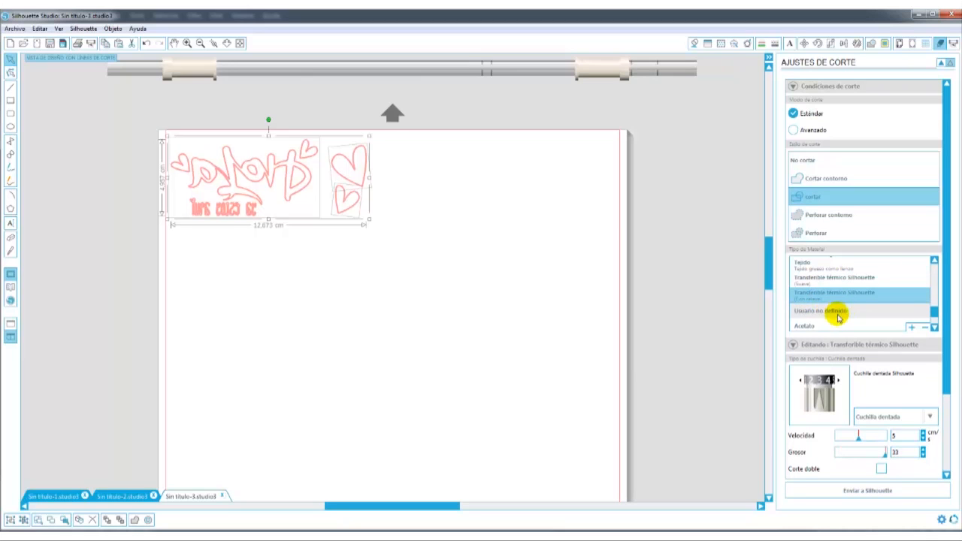
left_click(817, 284)
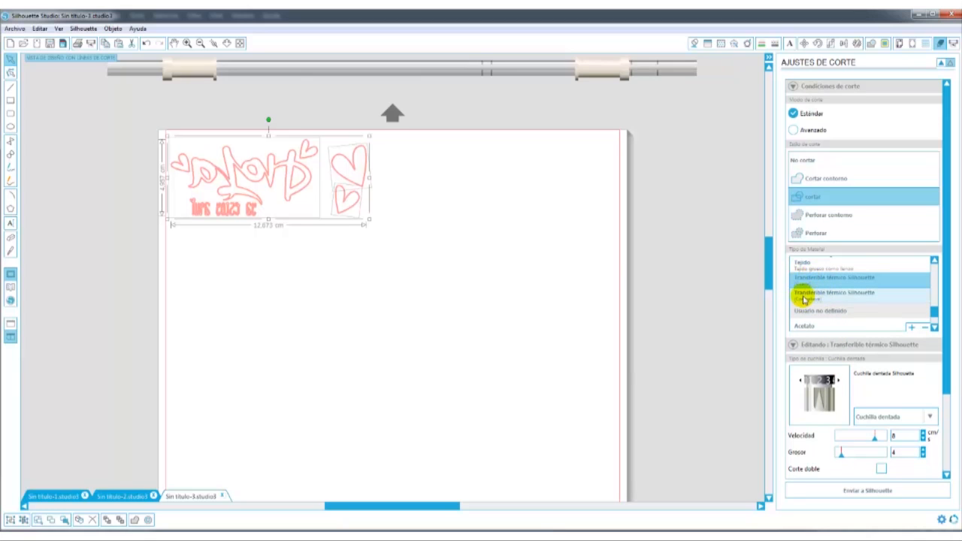
left_click(808, 299)
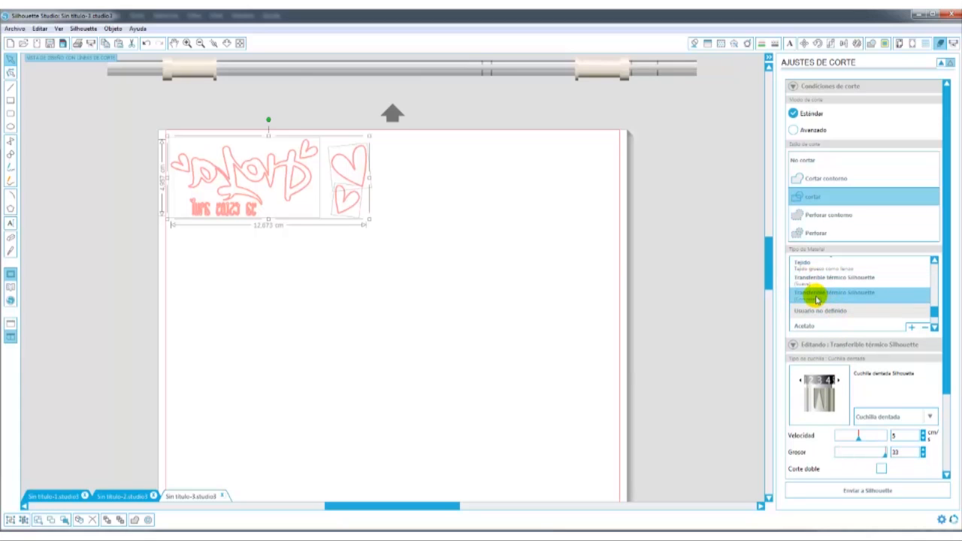
Choose the Transferible térmico Silhouette (Suave) material and set its cutting speed to 6 cm/s.
left_click(807, 279)
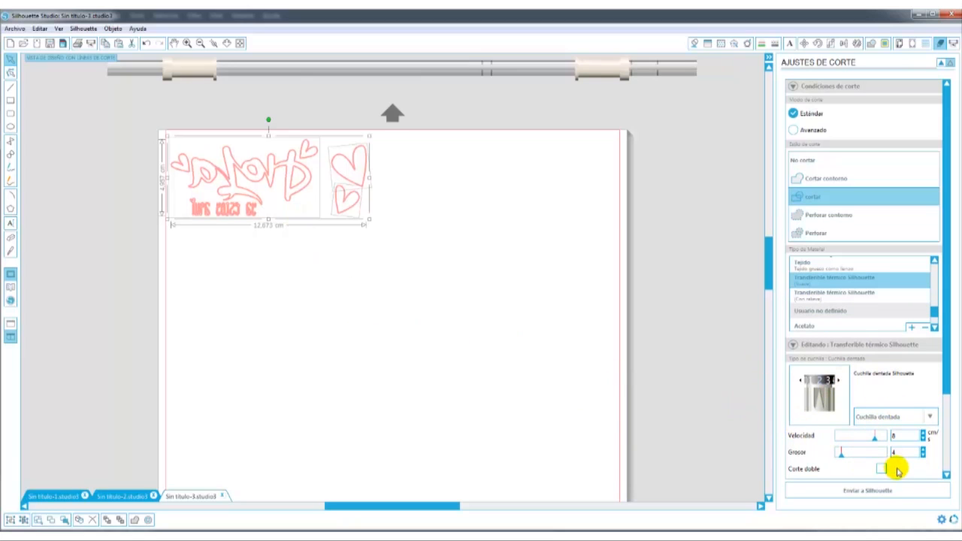
left_click_drag(870, 439, 863, 437)
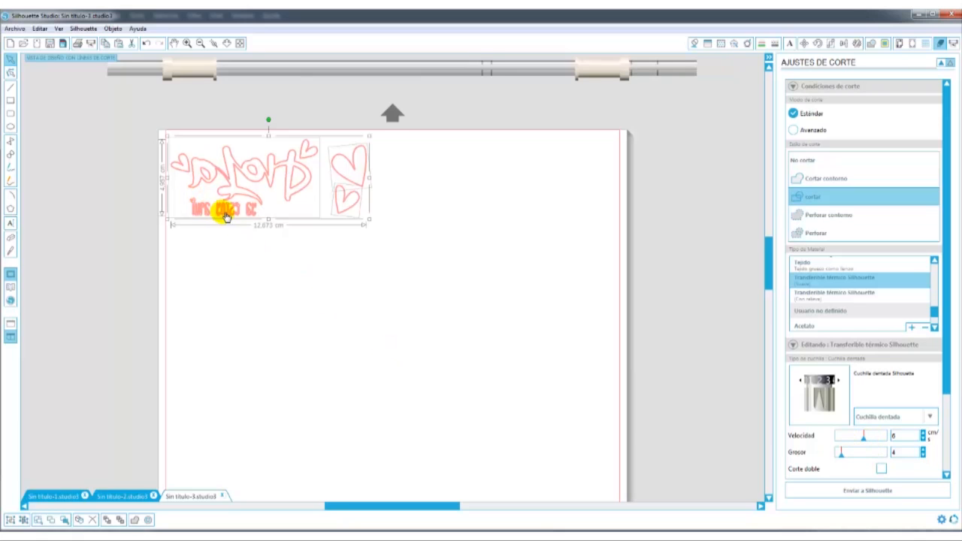